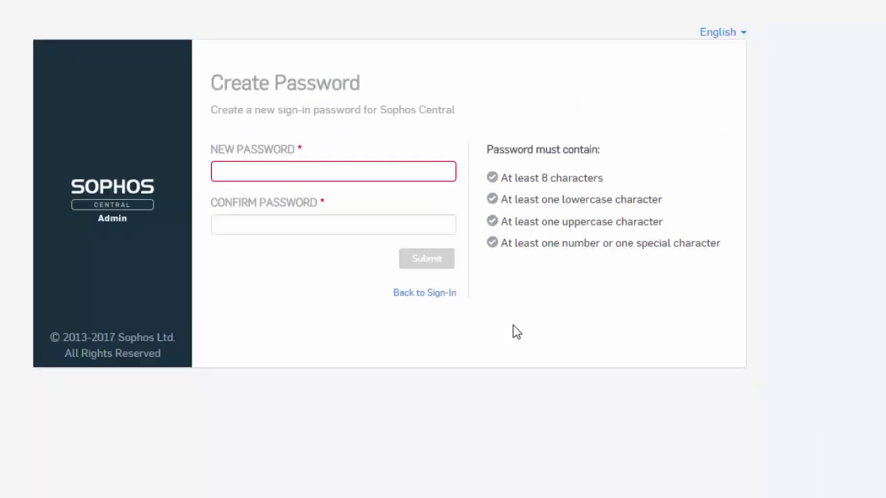
# - Enter and confirm a new Sophos Central sign-in password, then submit it
pyautogui.write('••••••••••••')
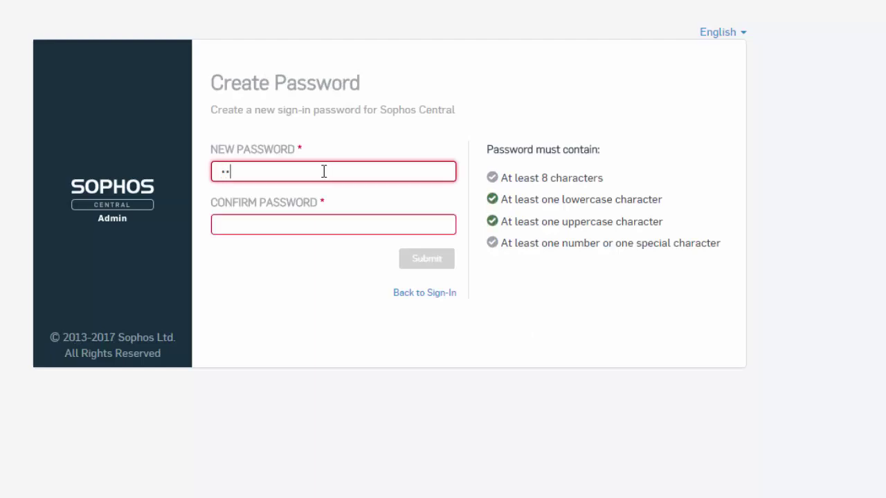
pyautogui.write('••••••')
pyautogui.press('Tab')
pyautogui.write('•••••••••••••••')
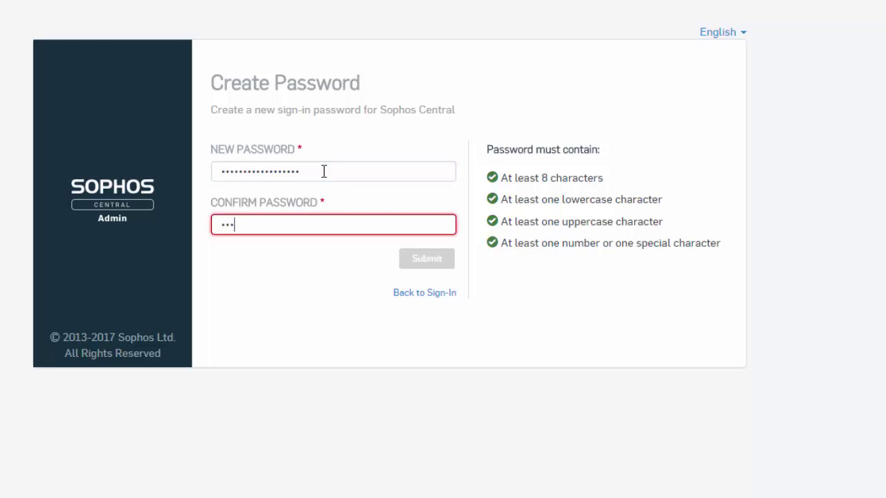
pyautogui.write('•••')
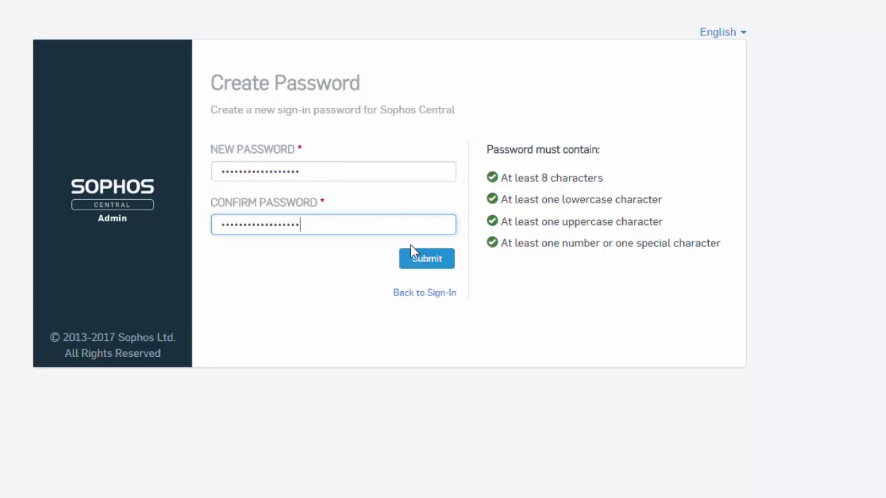
pyautogui.click(414, 263)
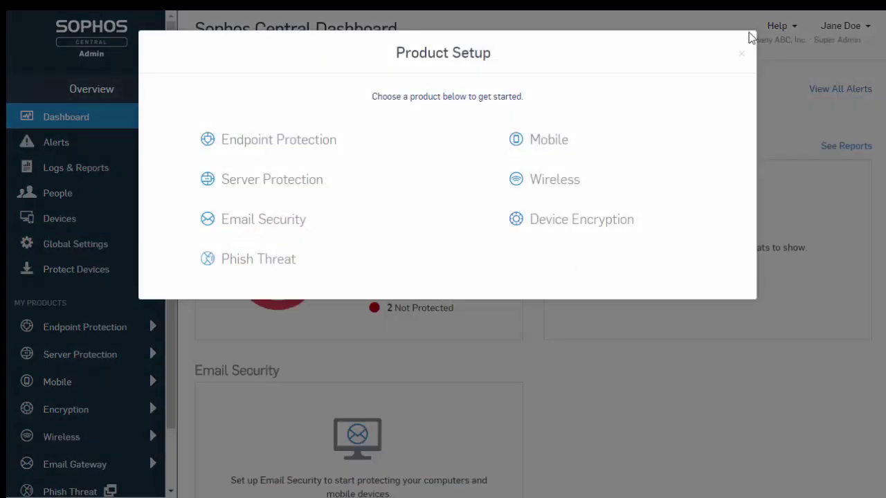
# - Skip Product Setup and add a People user named 'Sophos Central' with the user's e-mail address
pyautogui.click(740, 54)
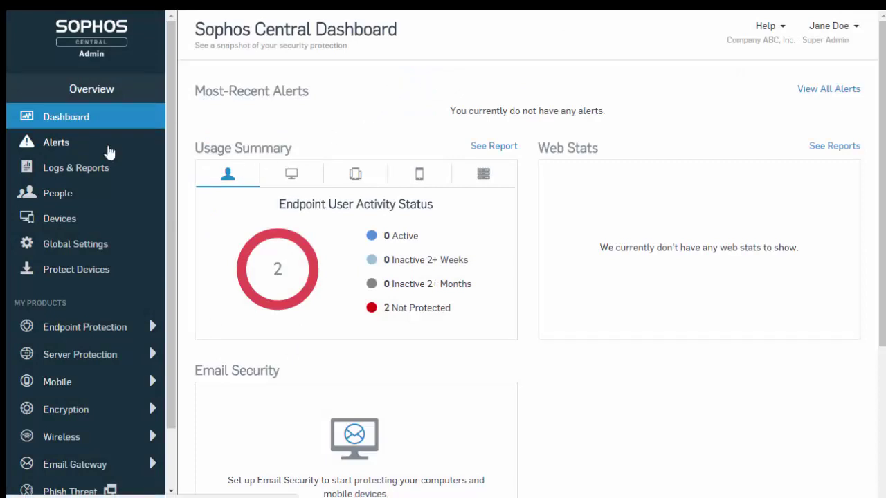
pyautogui.click(59, 194)
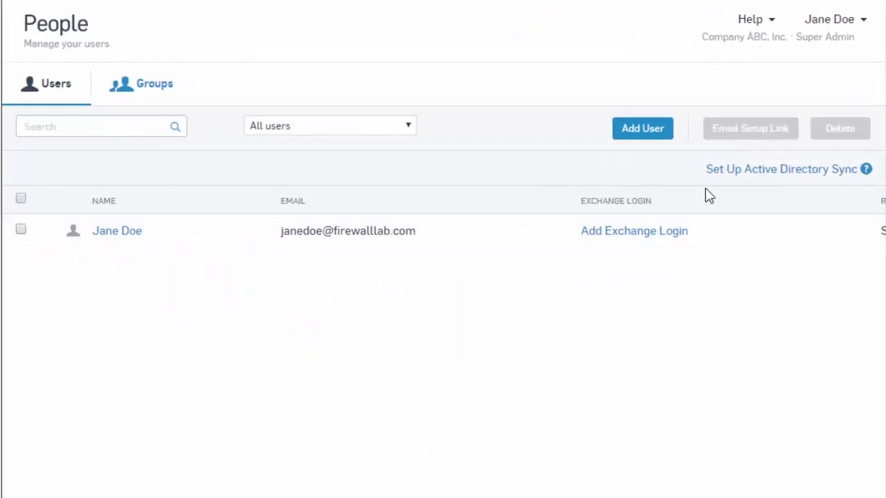
pyautogui.click(642, 129)
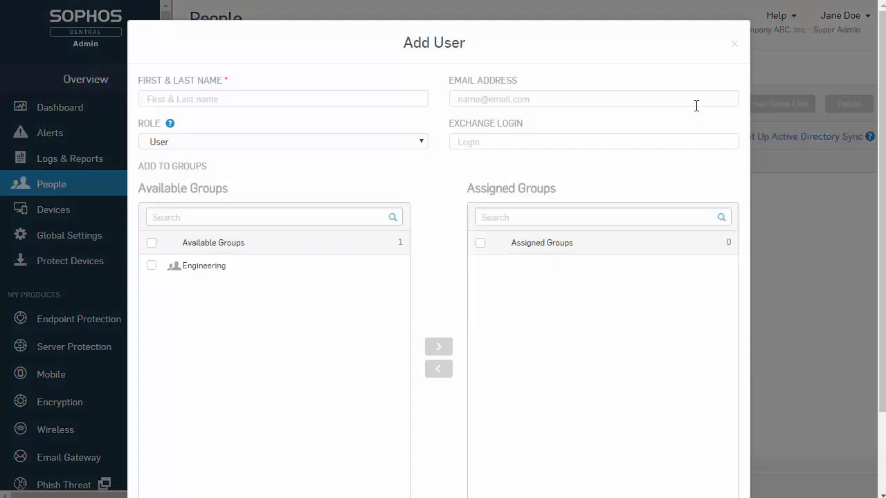
pyautogui.click(317, 92)
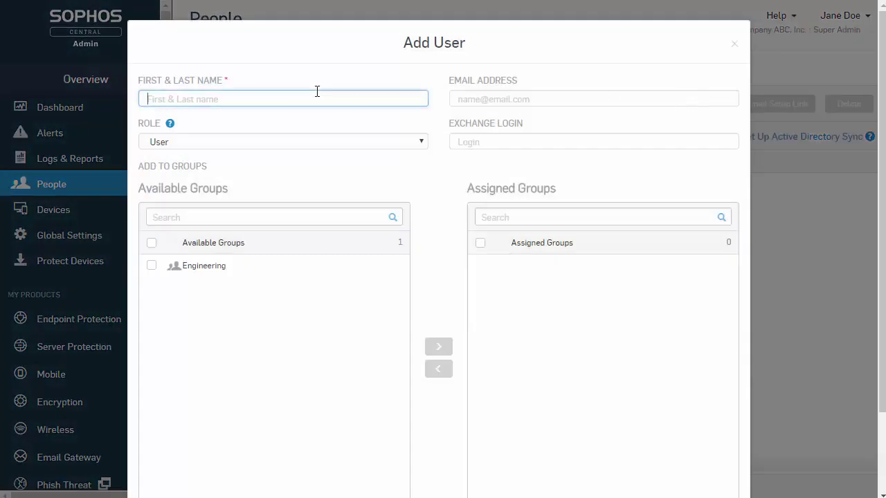
pyautogui.write('Sophos Ce')
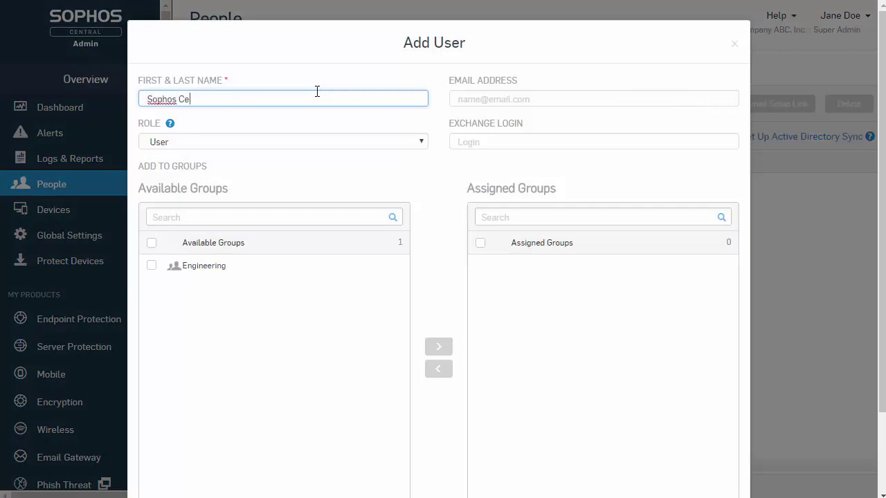
pyautogui.write('ntral')
pyautogui.press('Tab')
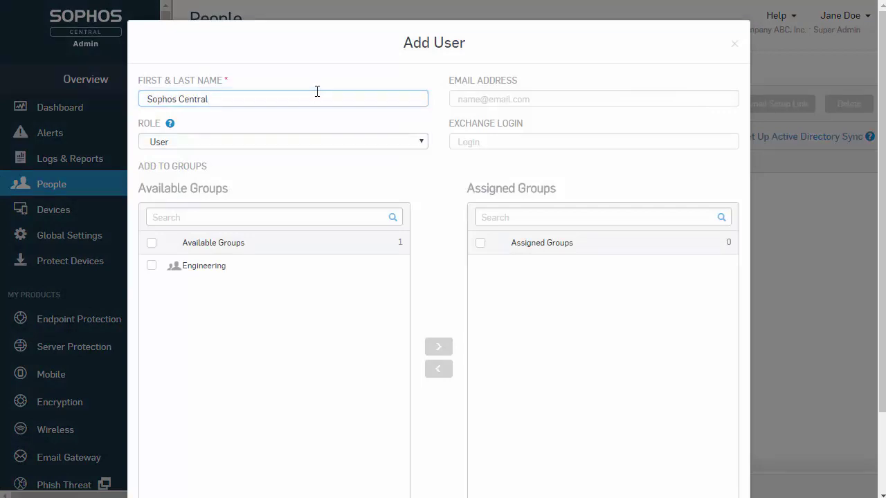
pyautogui.press('Tab')
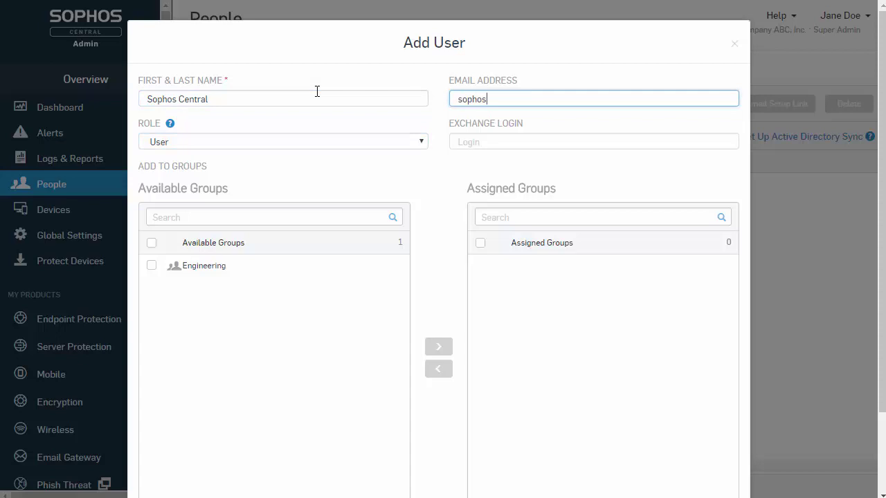
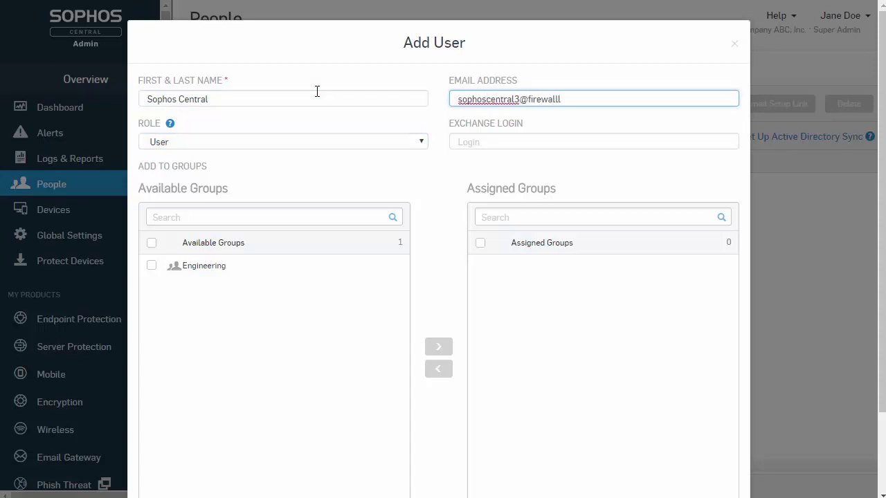
pyautogui.scroll(-3, 323, 95)
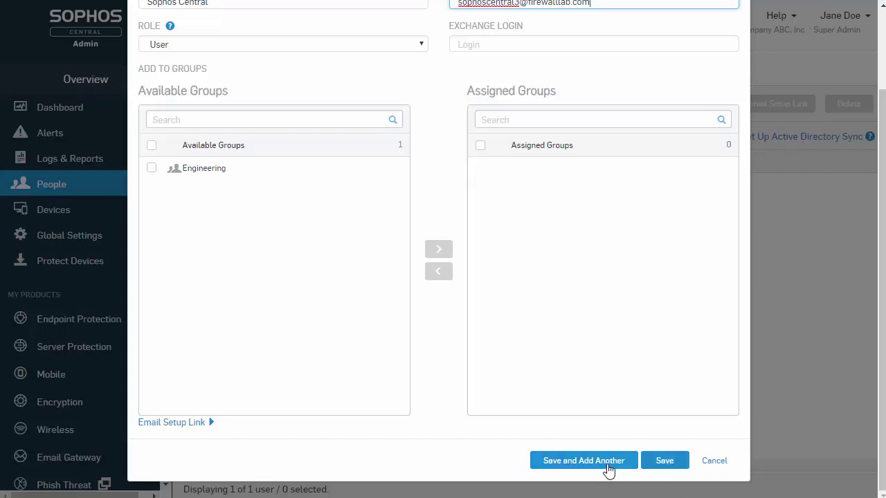
pyautogui.click(662, 464)
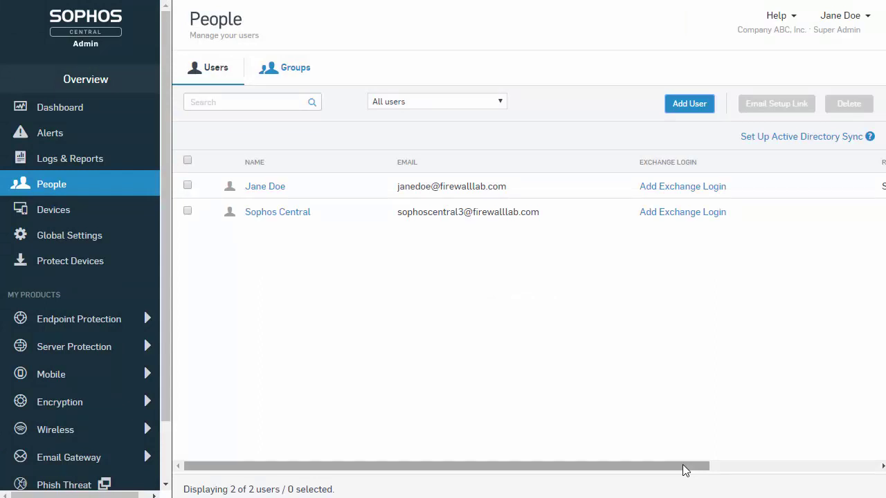
# - E-mail the Sophos Central user the computer installer instructions and the Self Service welcome
pyautogui.click(186, 212)
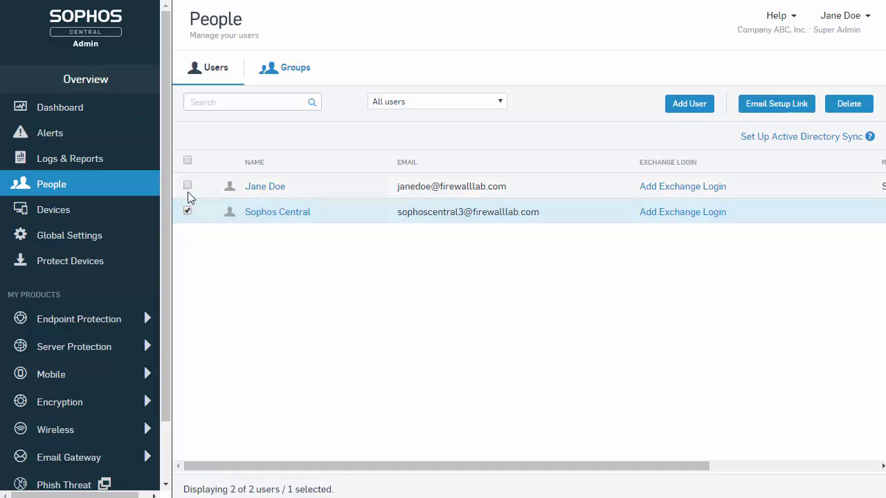
pyautogui.click(187, 187)
pyautogui.click(188, 187)
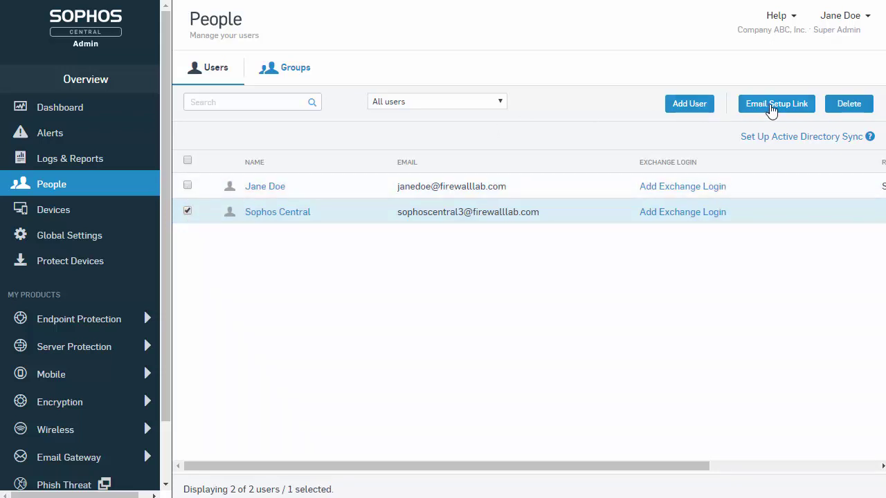
pyautogui.click(771, 109)
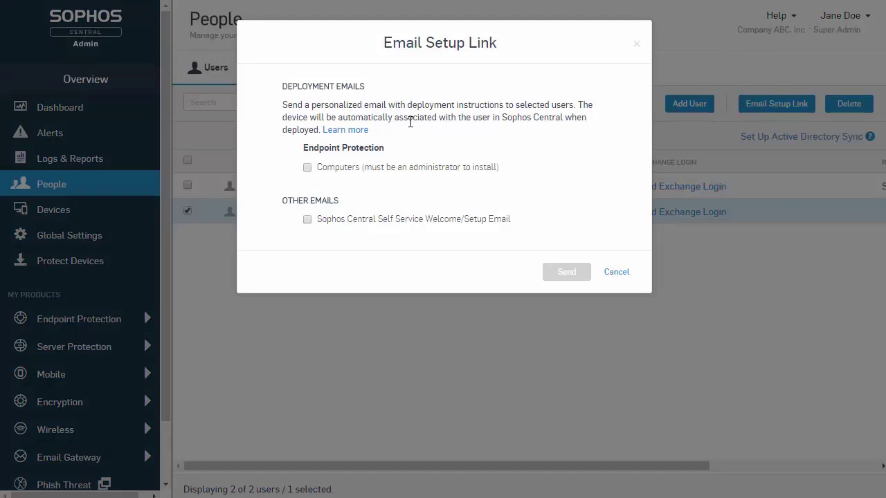
pyautogui.click(307, 168)
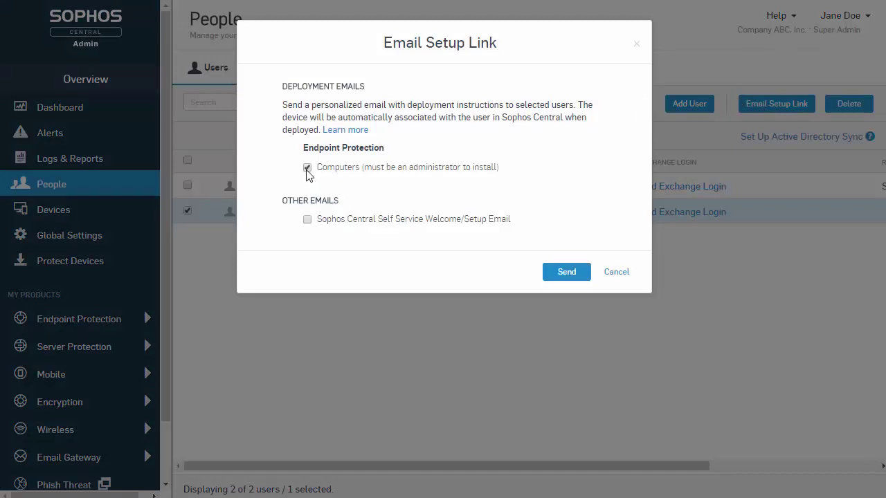
pyautogui.click(308, 220)
pyautogui.click(548, 275)
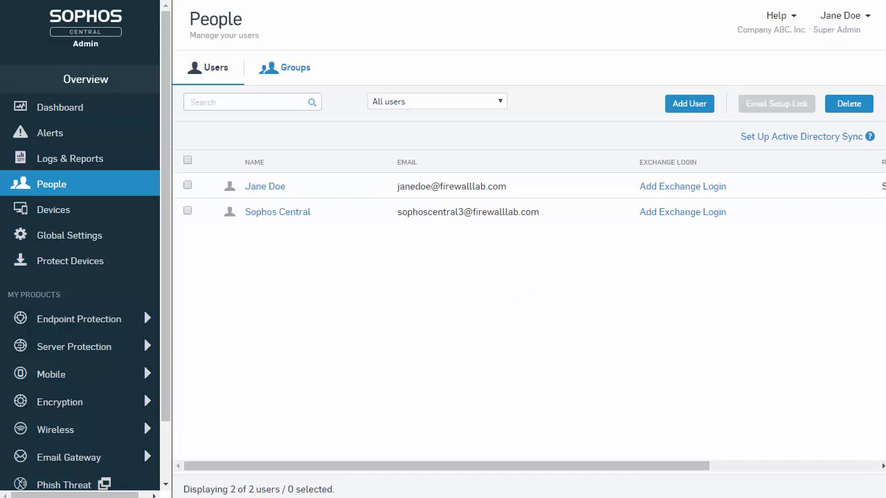
# - On the Windows 10 VM, read both Sophos e-mails and download SophosInstall.exe from the Windows link
pyautogui.moveTo(489, 497)
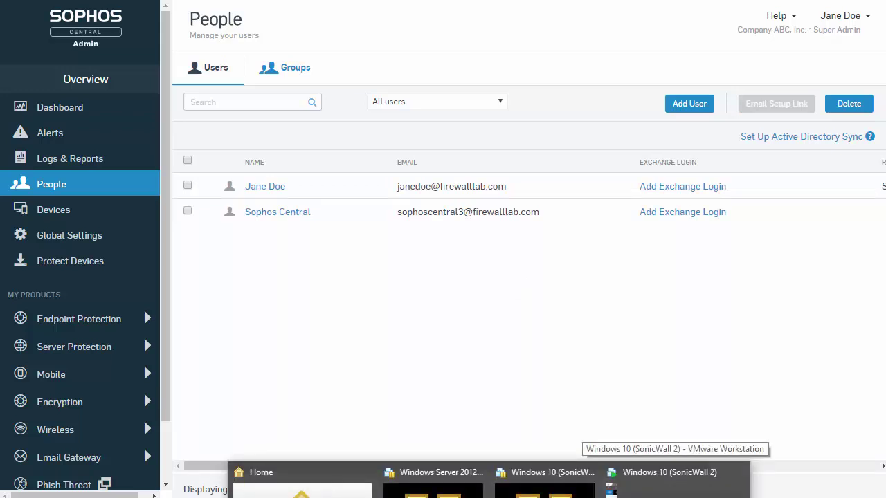
pyautogui.click(669, 485)
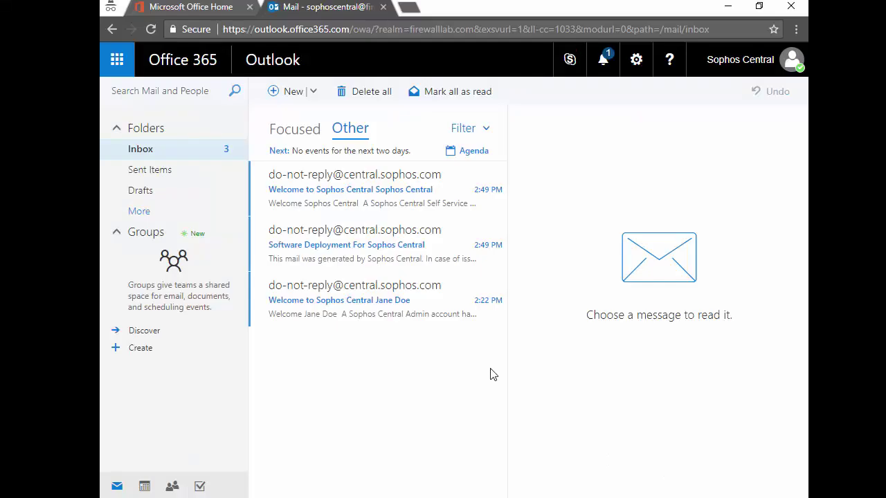
pyautogui.click(412, 210)
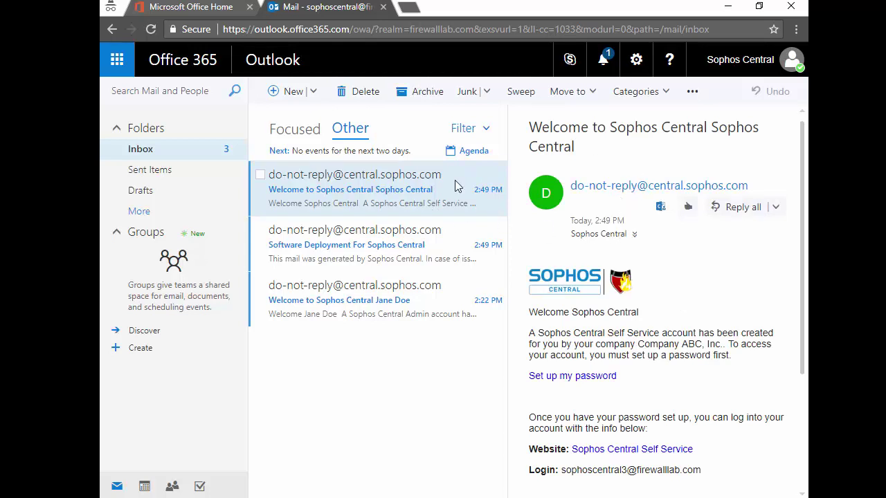
pyautogui.click(384, 240)
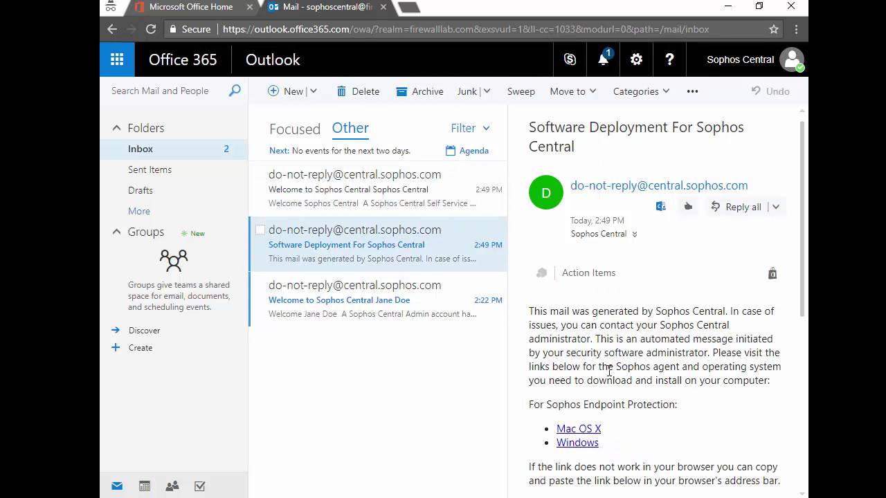
pyautogui.click(591, 447)
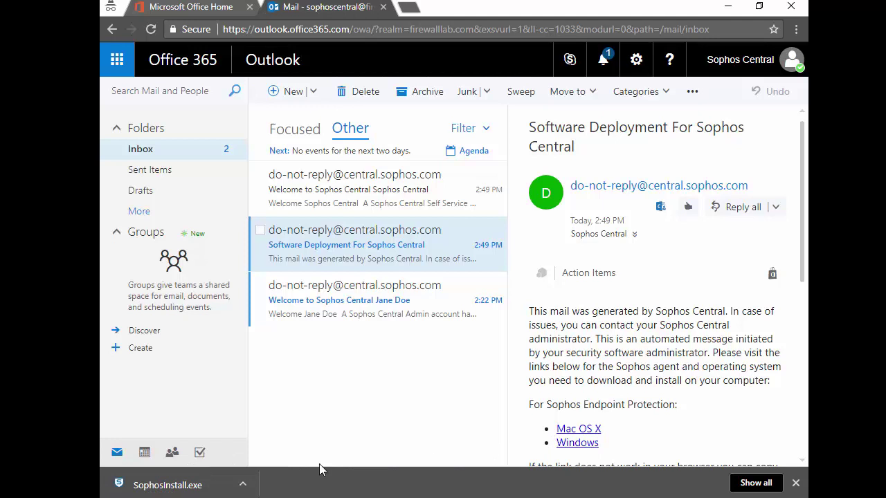
# - Run the downloaded SophosInstall.exe and approve the User Account Control prompt
pyautogui.click(242, 483)
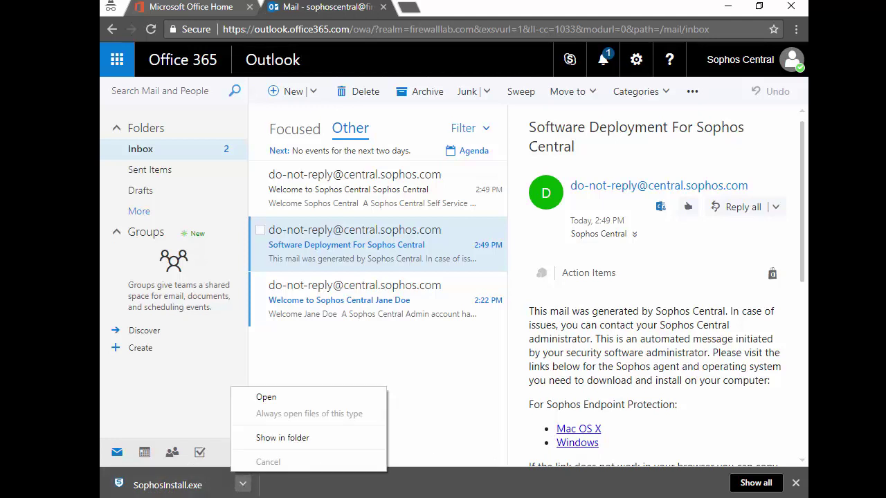
pyautogui.click(267, 397)
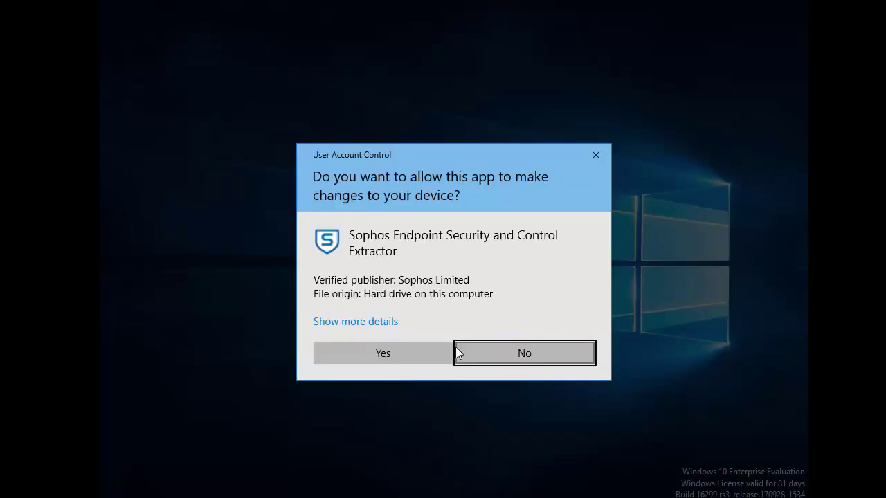
pyautogui.click(408, 354)
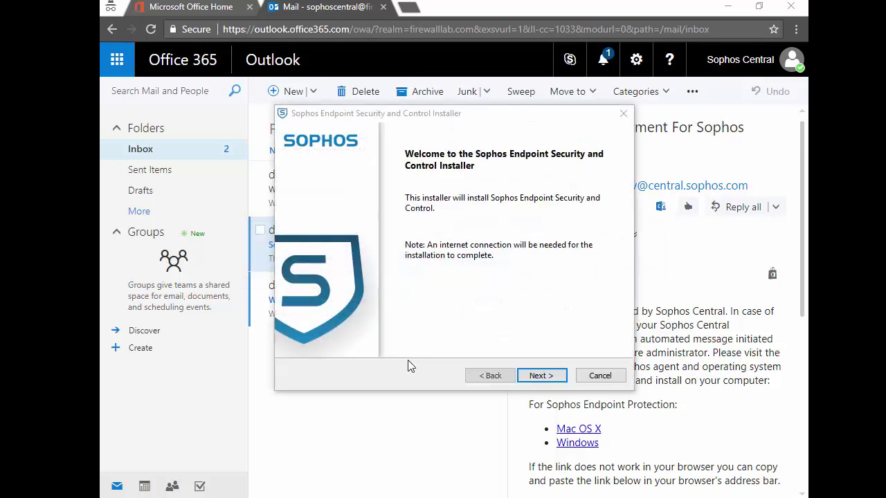
# - Pass the compatibility checks and install Sophos Endpoint Security and Control
pyautogui.click(552, 378)
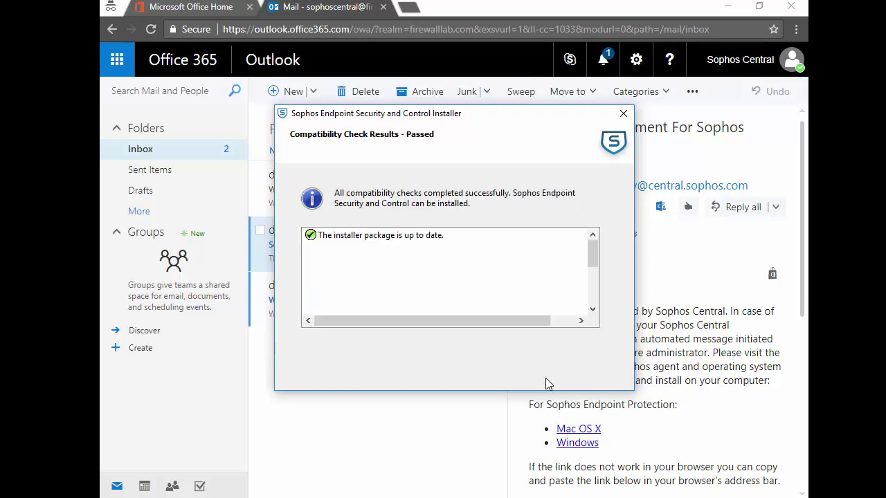
pyautogui.click(544, 378)
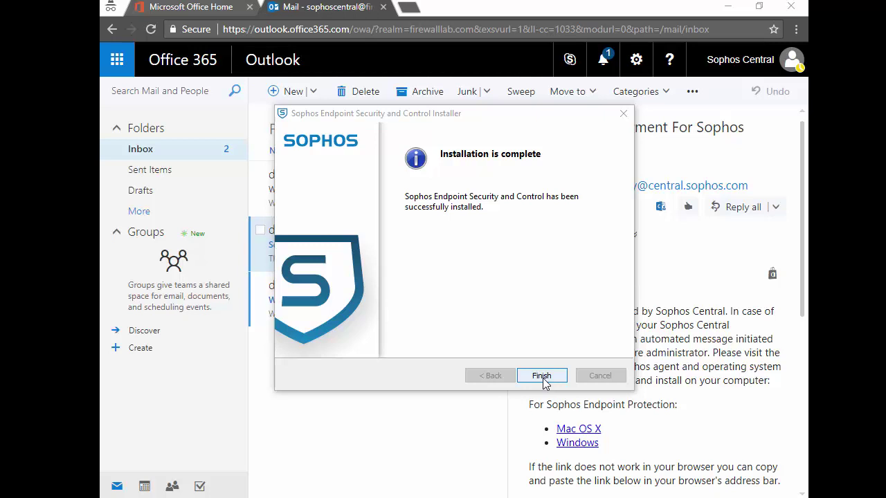
# - Close the finished installer and restart Windows 10 from the Start menu power options
pyautogui.click(542, 376)
pyautogui.press('super')
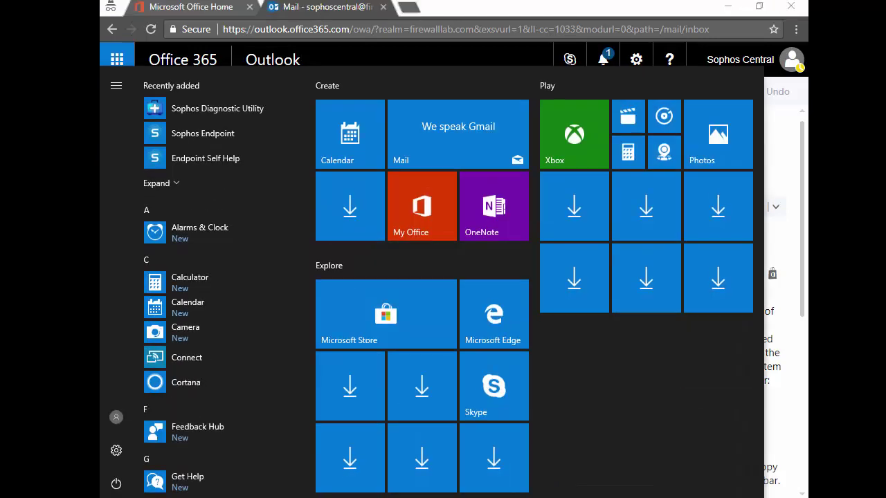
pyautogui.click(116, 487)
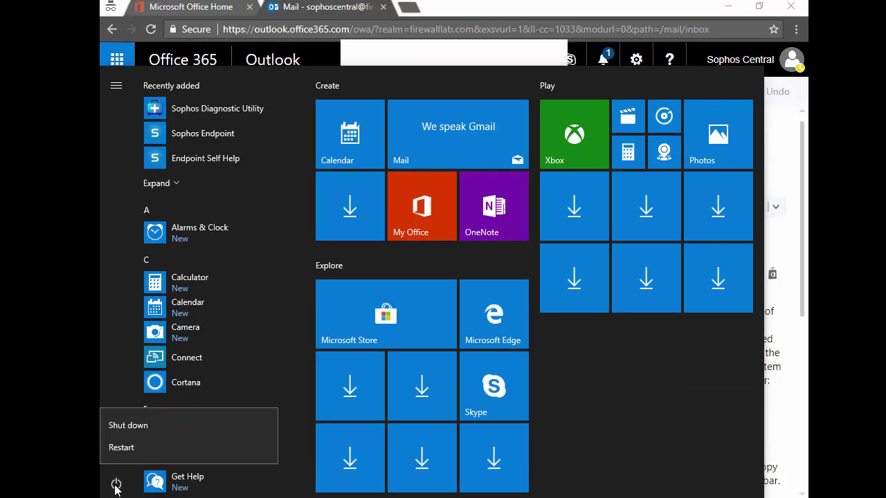
pyautogui.press('Escape')
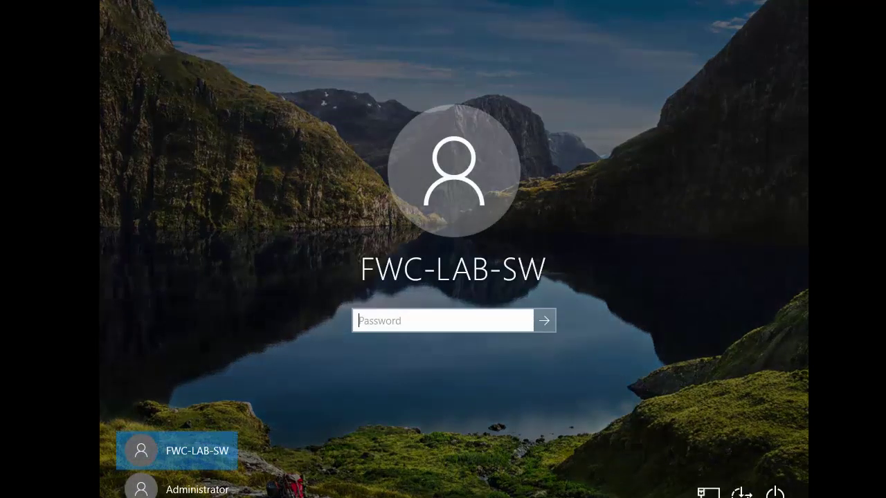
# - Sign back into Windows 10 with the account password
pyautogui.write('•••••••')
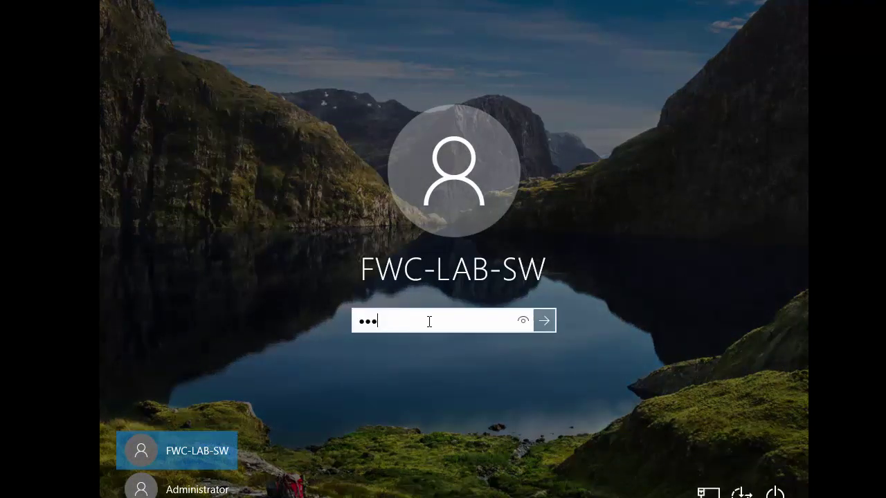
pyautogui.write('•••••')
pyautogui.press('Return')
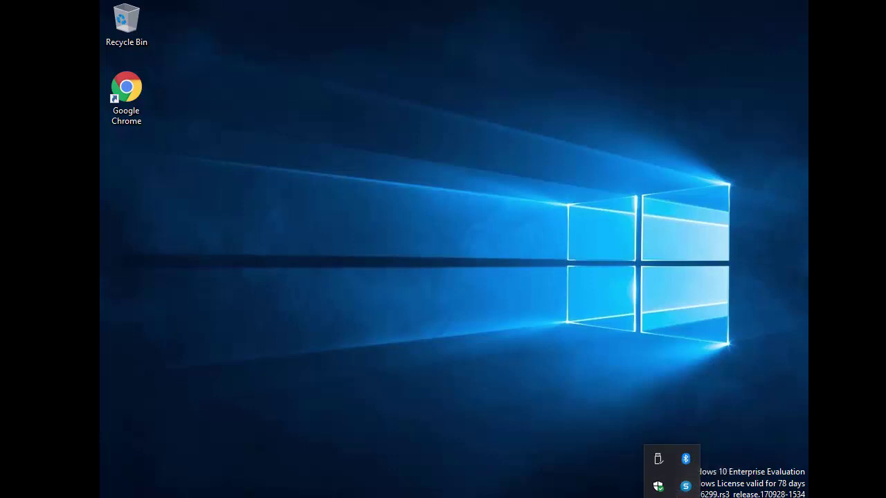
# - Return to Sophos Central in Chrome and reload People to see the user's green check
pyautogui.click(640, 496)
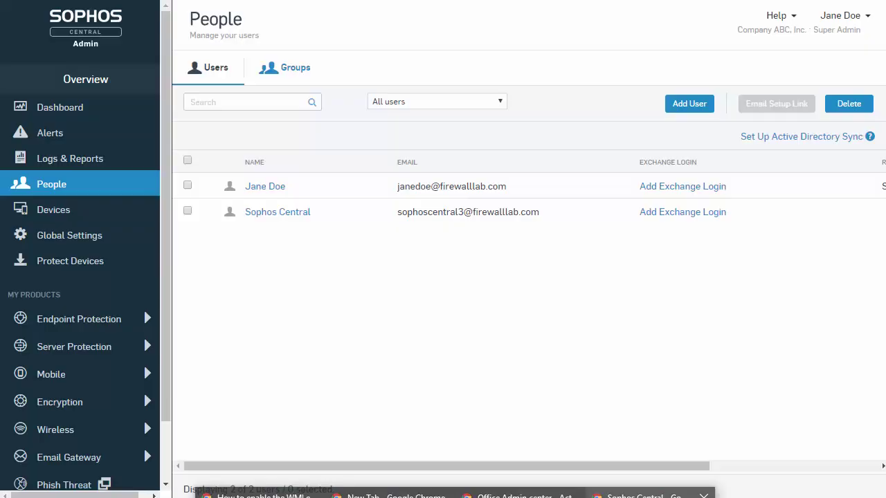
pyautogui.click(48, 187)
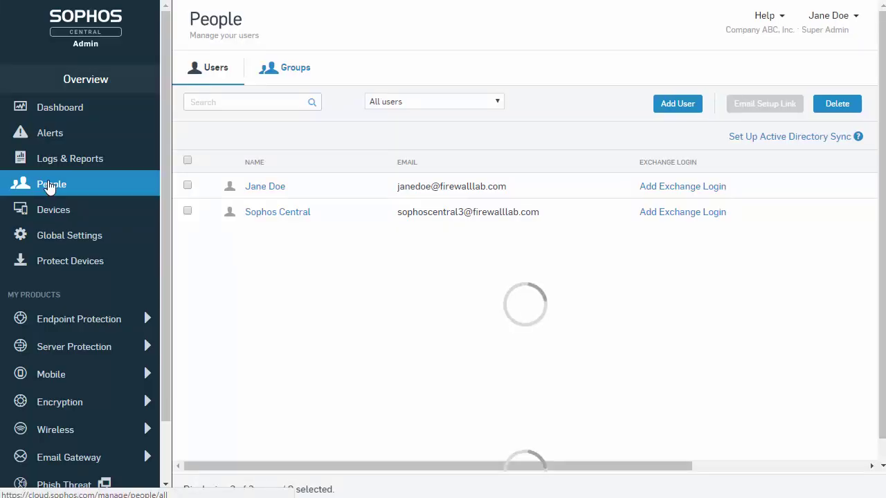